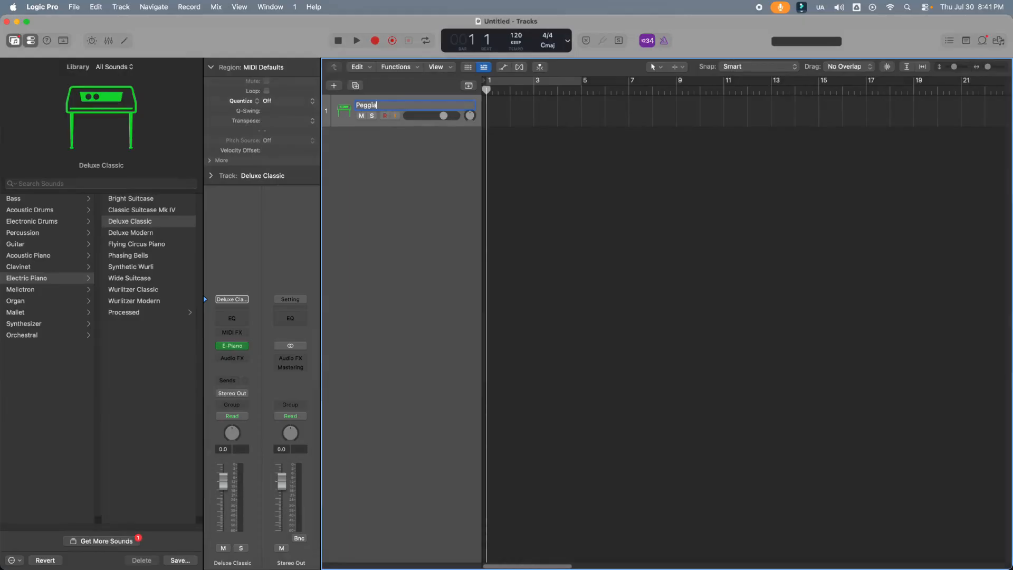
Name the first track Peggiator, load the DAWJunkie Peggiator instrument on it, and move the plug-in window clear of the track list
{"action": "key", "text": "Return"}
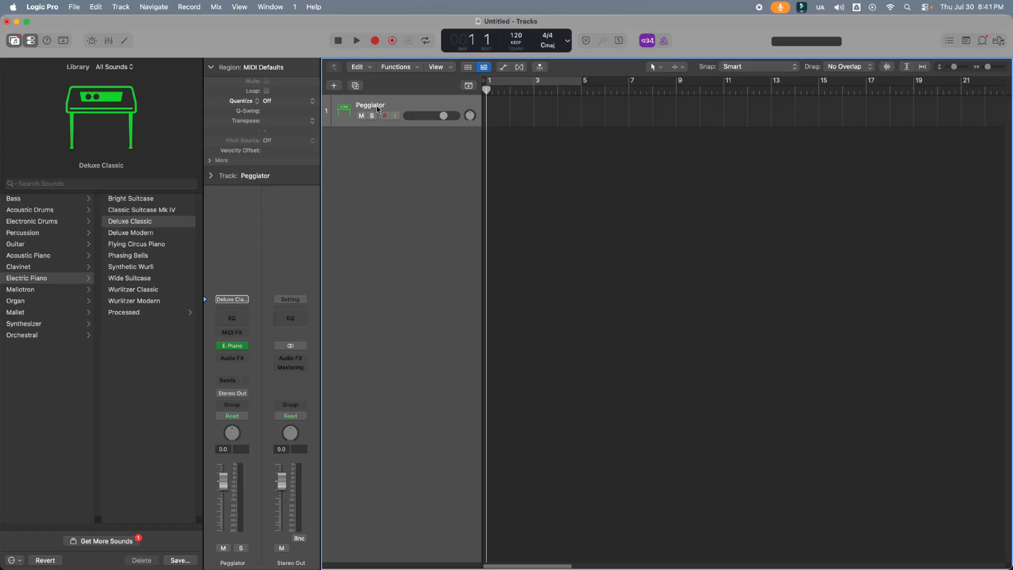
{"action": "left_click", "coordinate": [245, 347]}
{"action": "mouse_move", "coordinate": [312, 543]}
{"action": "mouse_move", "coordinate": [390, 472]}
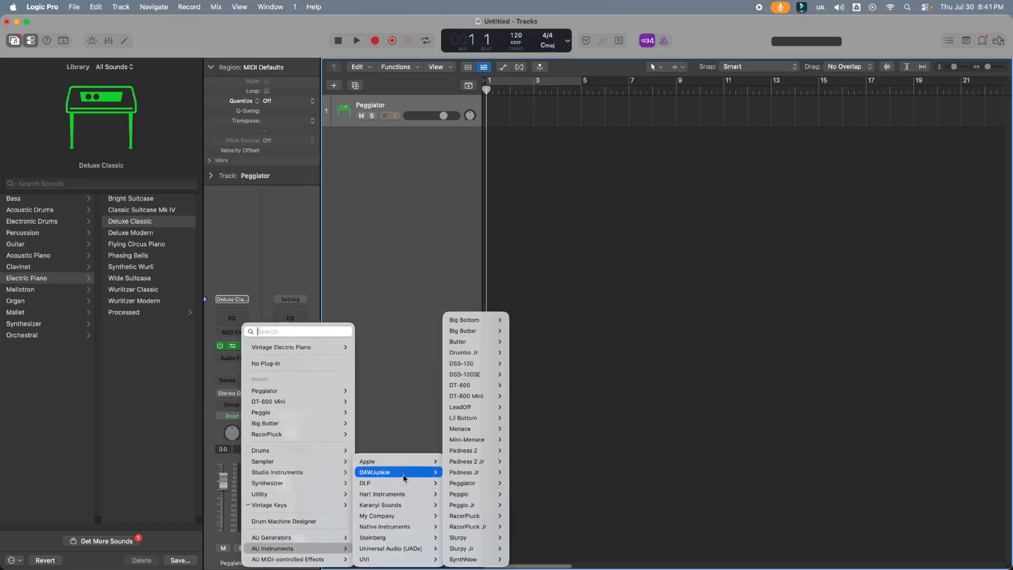
{"action": "mouse_move", "coordinate": [457, 491]}
{"action": "left_click", "coordinate": [521, 482]}
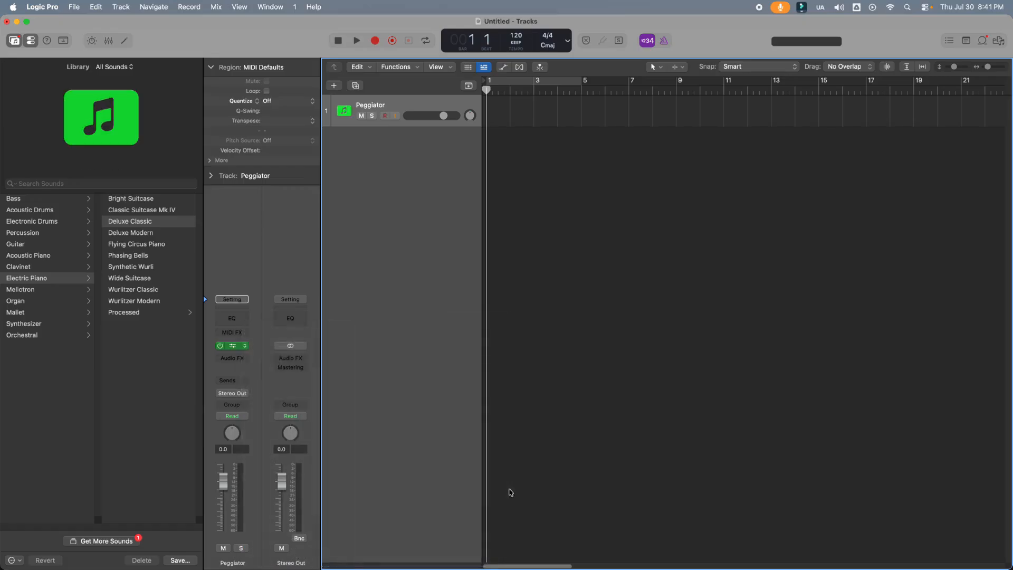
{"action": "left_click_drag", "start_coordinate": [416, 145], "coordinate": [730, 113]}
Add a second software instrument track, load DAWJunkie's RazorPluck Jr in stereo on it, and place its window below the Peggiator window
{"action": "right_click", "coordinate": [381, 179]}
{"action": "left_click", "coordinate": [393, 193]}
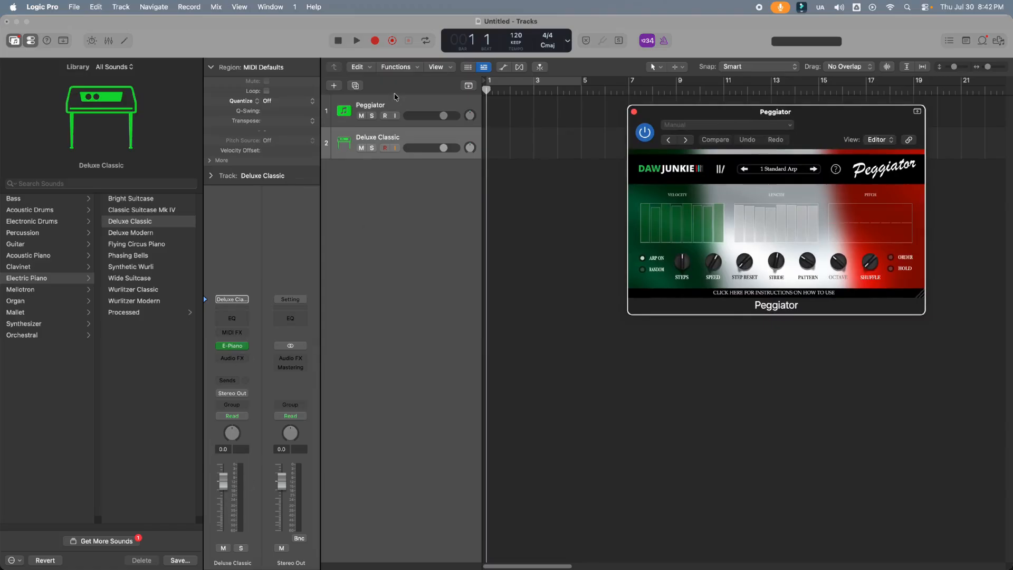
{"action": "left_click", "coordinate": [244, 347]}
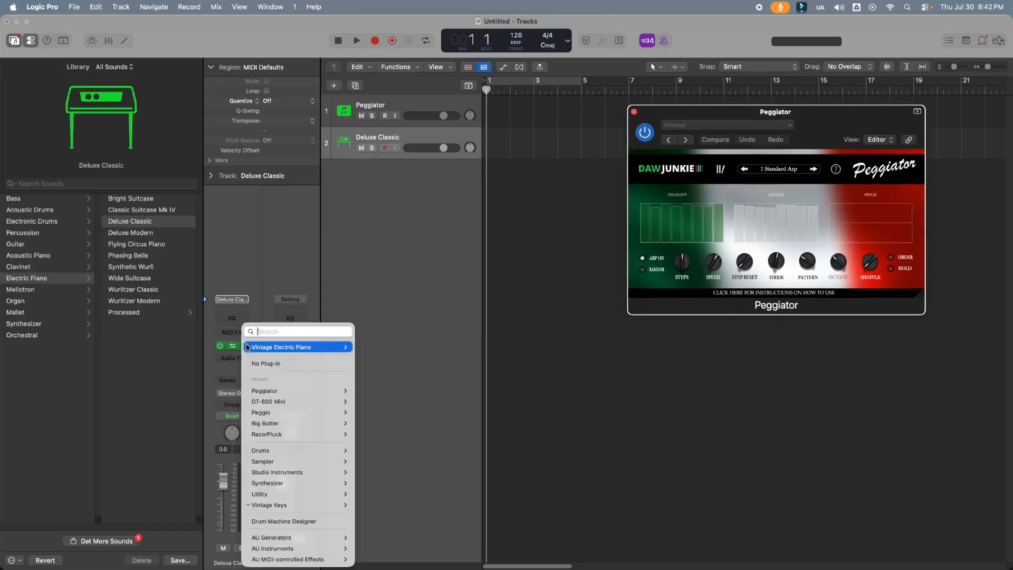
{"action": "mouse_move", "coordinate": [301, 552]}
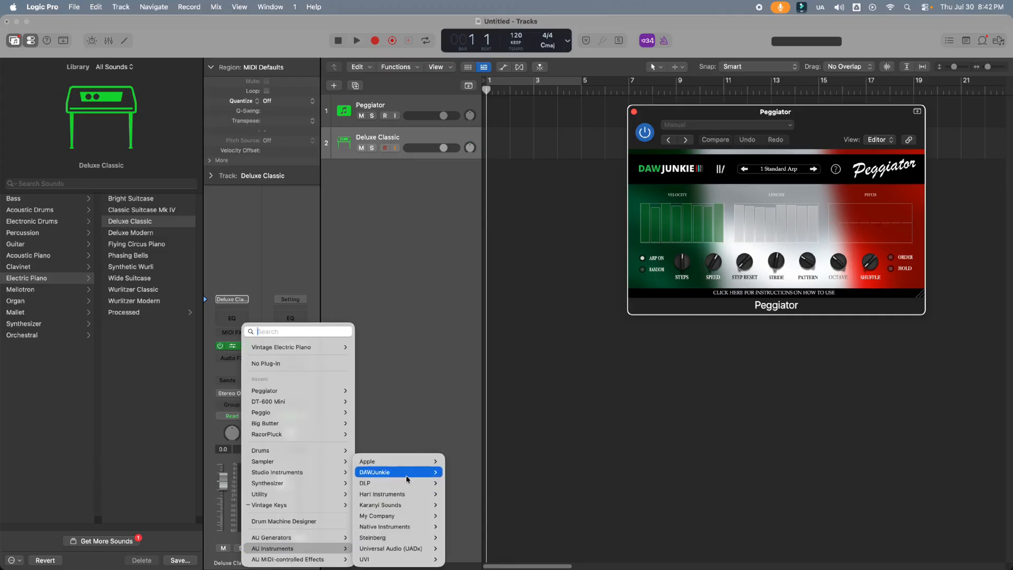
{"action": "mouse_move", "coordinate": [401, 472]}
{"action": "mouse_move", "coordinate": [452, 473]}
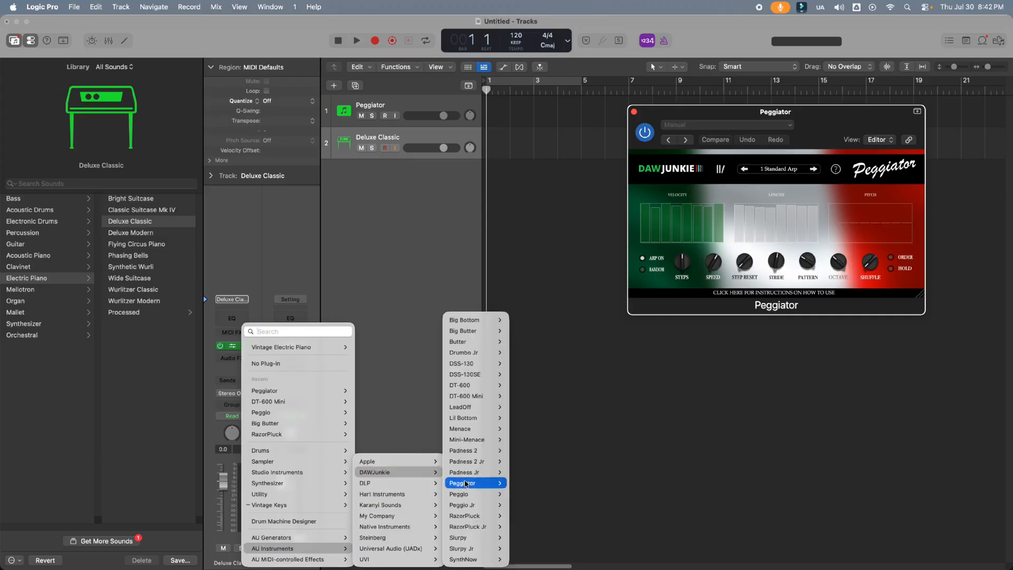
{"action": "mouse_move", "coordinate": [466, 527]}
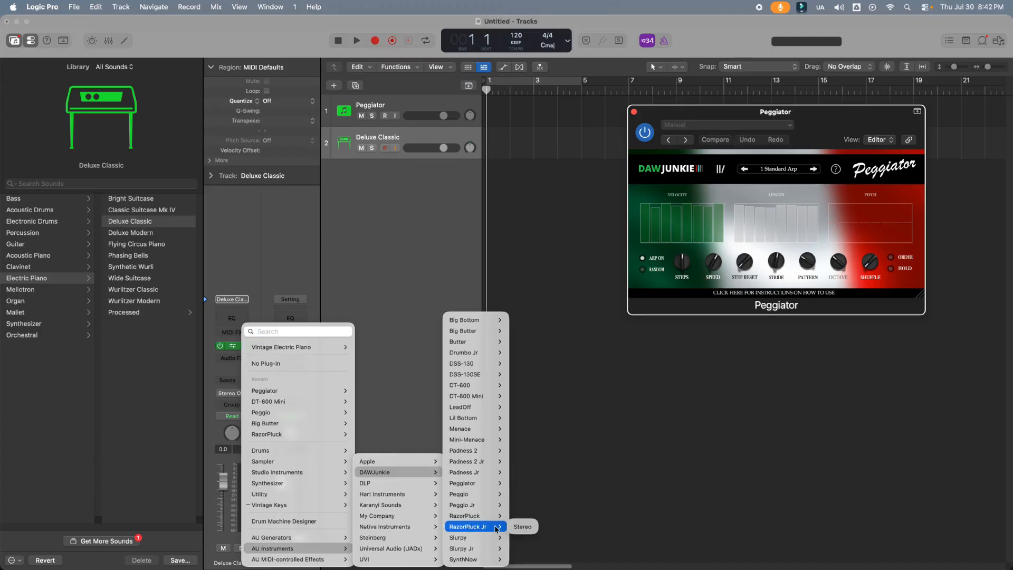
{"action": "left_click", "coordinate": [527, 526]}
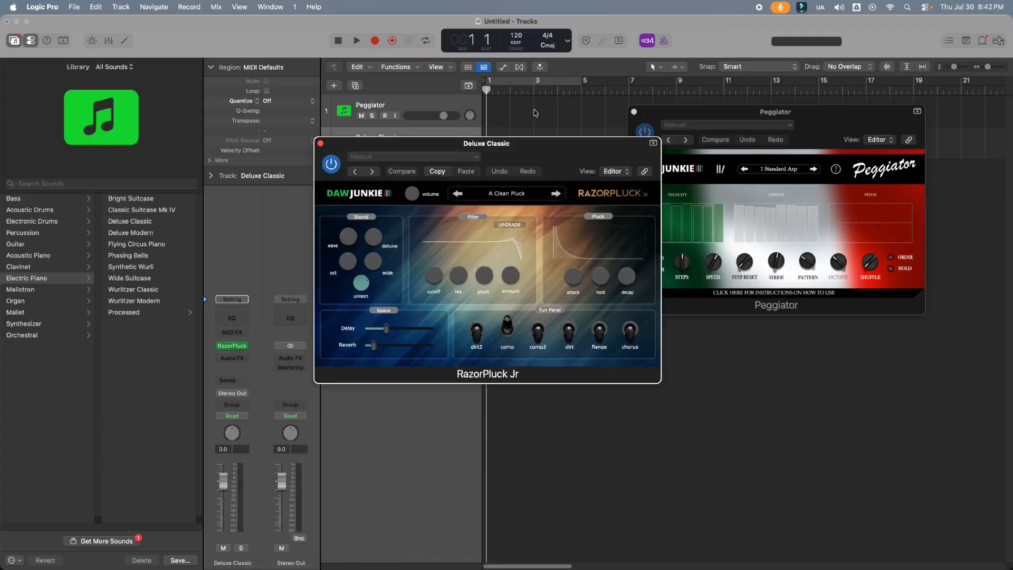
{"action": "left_click_drag", "start_coordinate": [494, 148], "coordinate": [776, 319]}
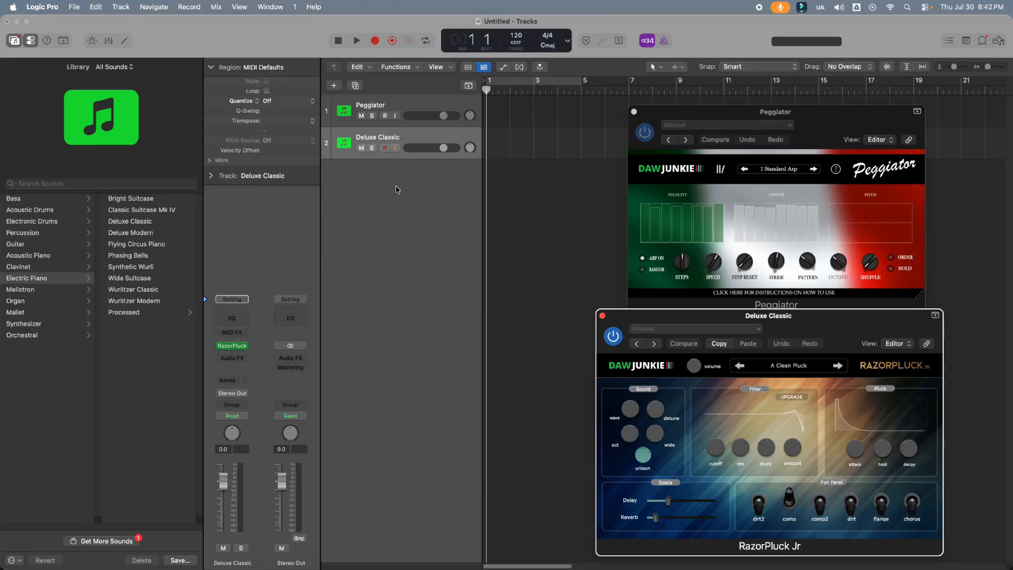
Set the RazorPluck Jr track's Internal MIDI In to the instrument output of the Peggiator track
{"action": "left_click", "coordinate": [385, 148]}
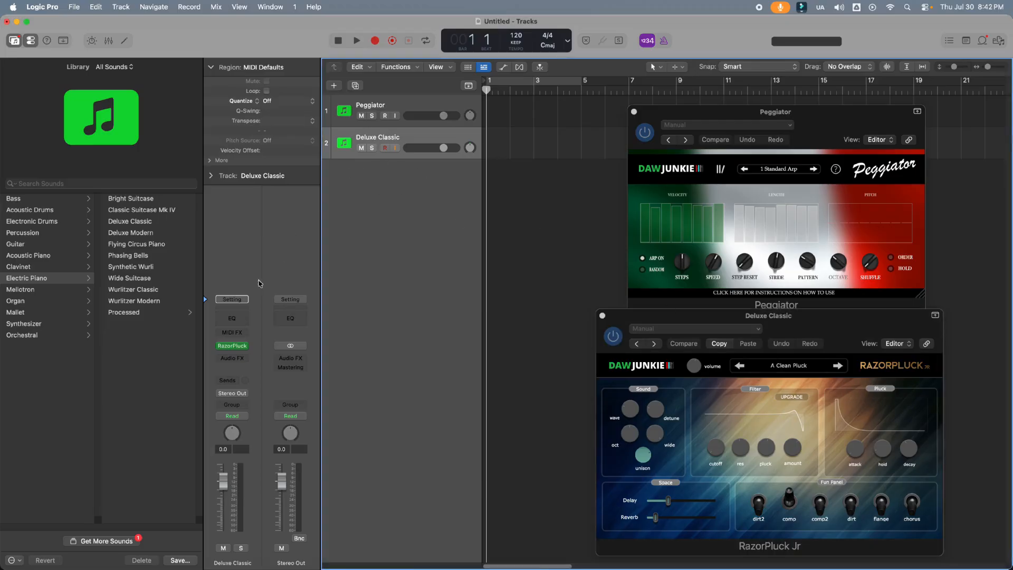
{"action": "left_click", "coordinate": [211, 176]}
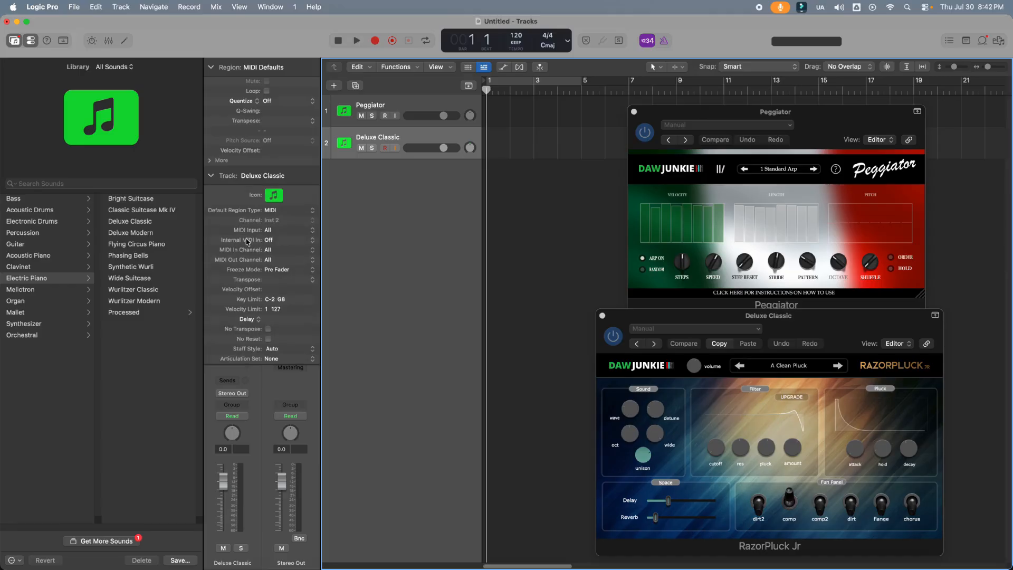
{"action": "left_click", "coordinate": [274, 242]}
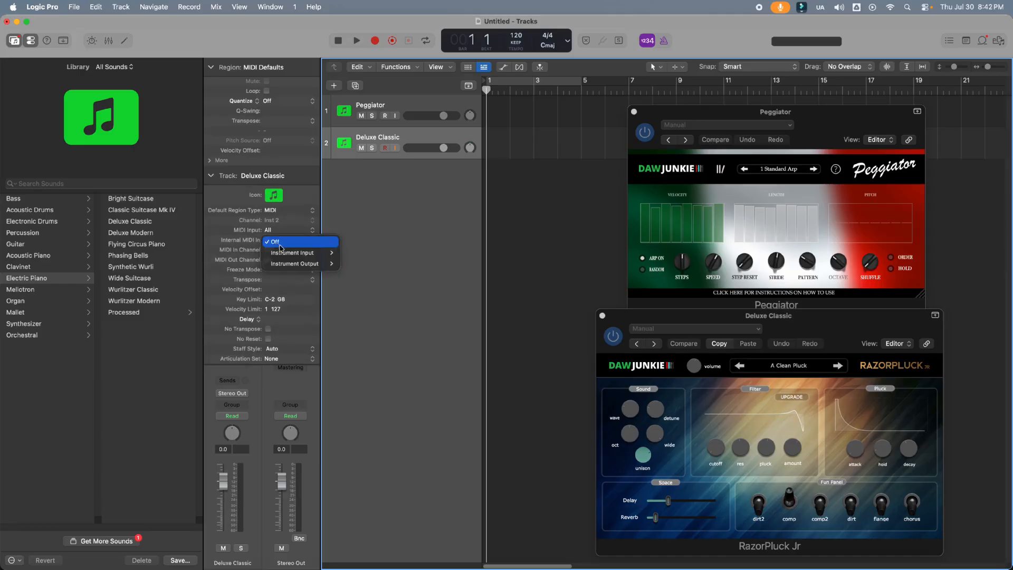
{"action": "mouse_move", "coordinate": [296, 265]}
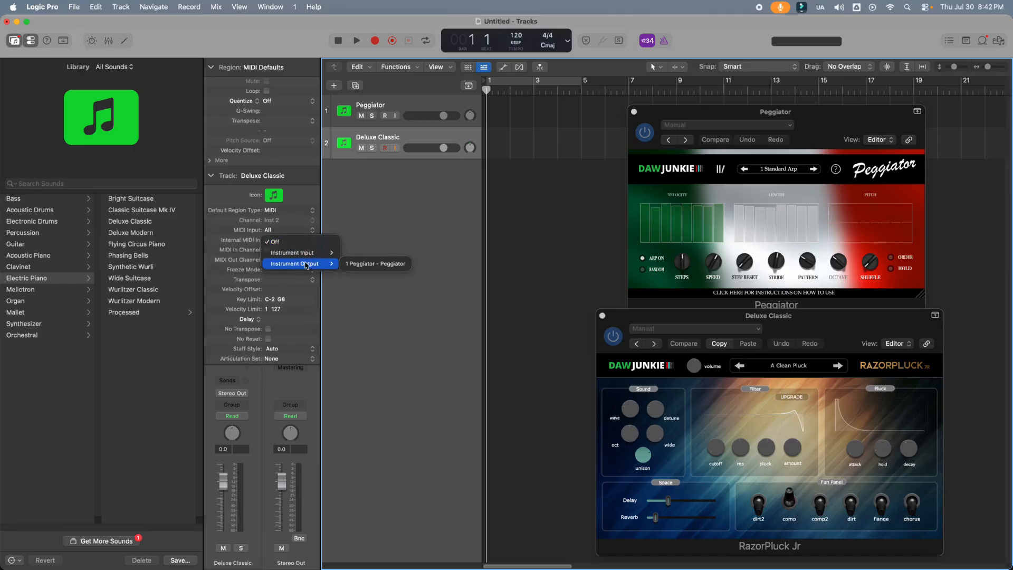
{"action": "left_click", "coordinate": [382, 264]}
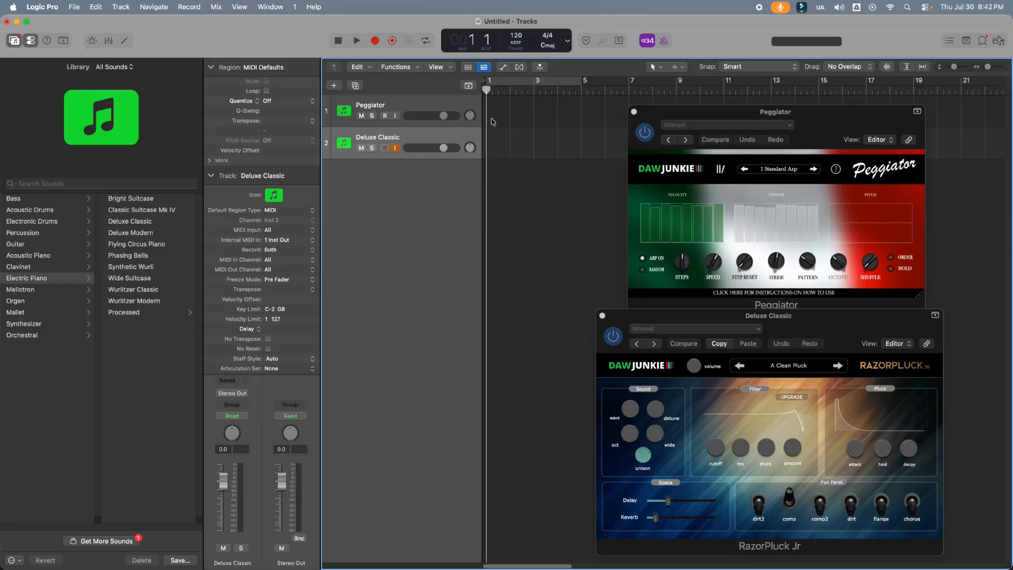
Create a MIDI region at bar 1 on the Peggiator track and open it for note editing
{"action": "right_click", "coordinate": [496, 119]}
{"action": "left_click", "coordinate": [504, 117]}
{"action": "double_click", "coordinate": [500, 121]}
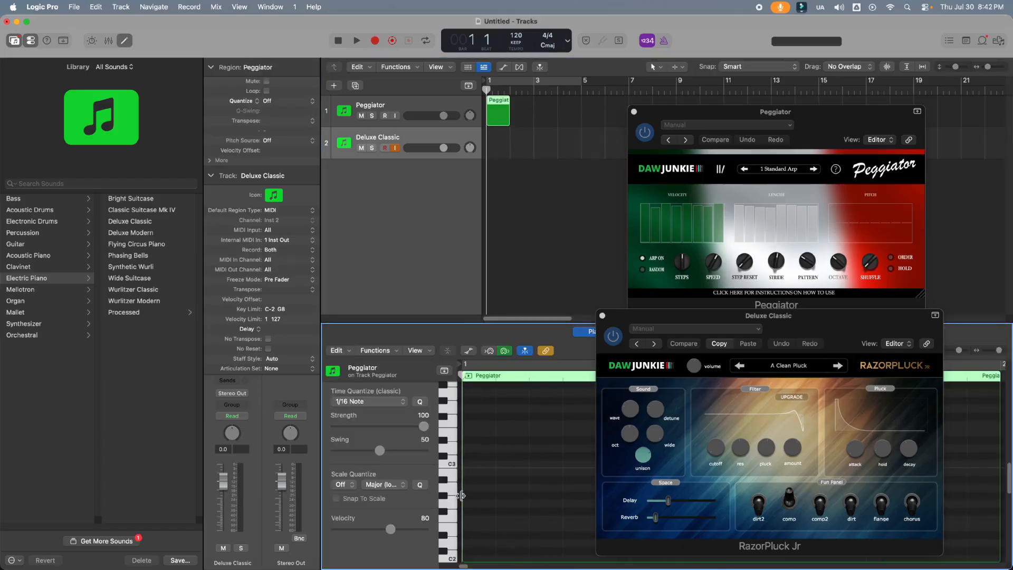
Add the notes C3, E3 and G3 across the Peggiator region and play the chord back
{"action": "right_click", "coordinate": [474, 452]}
{"action": "left_click", "coordinate": [491, 433]}
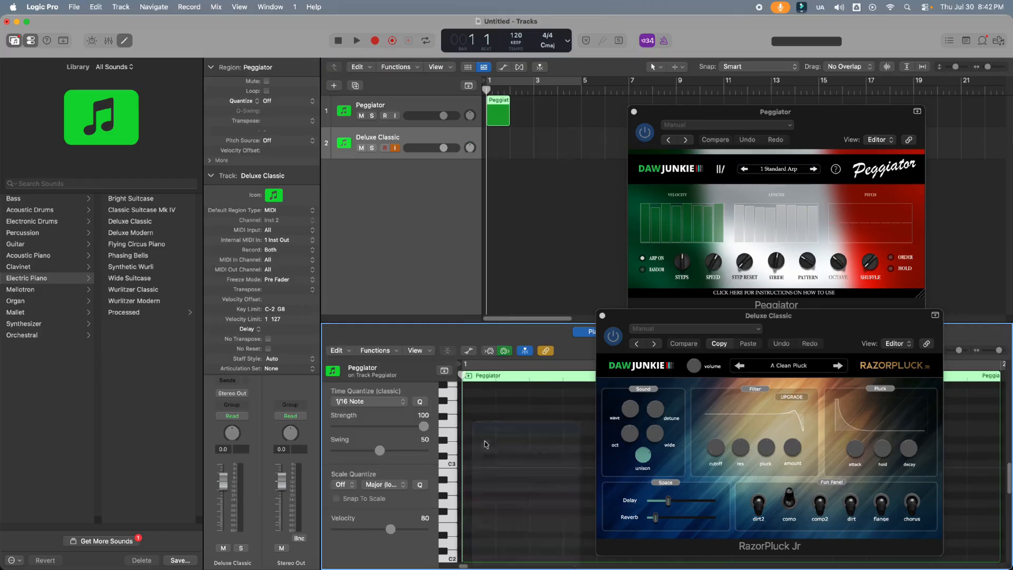
{"action": "right_click", "coordinate": [474, 437]}
{"action": "left_click", "coordinate": [491, 424]}
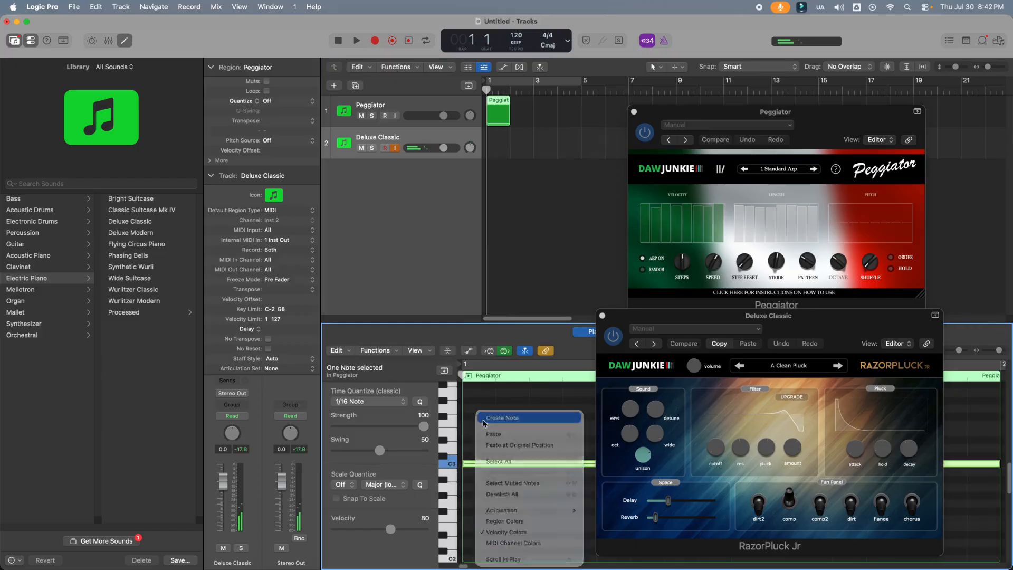
{"action": "right_click", "coordinate": [473, 411]}
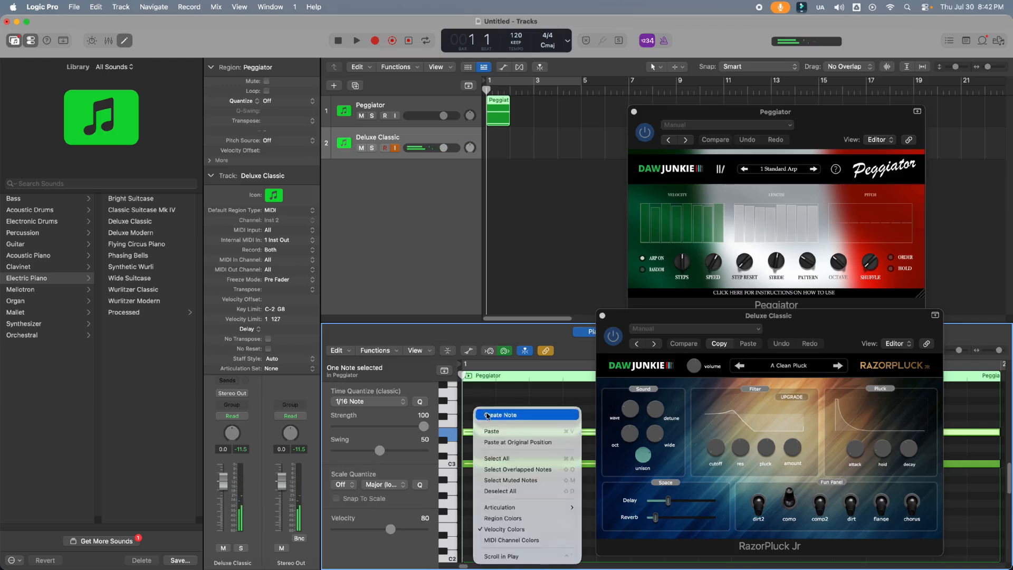
{"action": "left_click", "coordinate": [488, 415]}
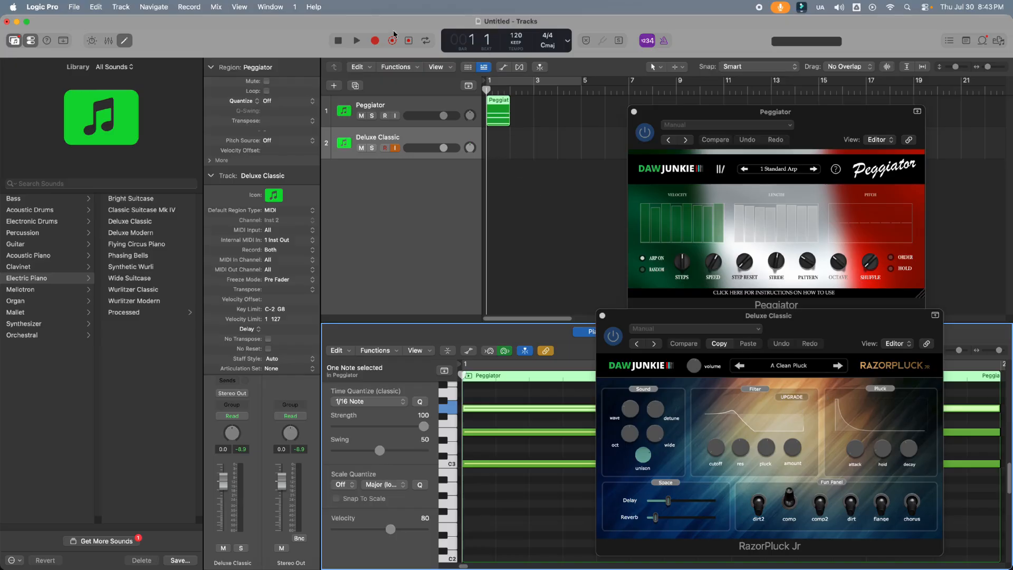
{"action": "left_click", "coordinate": [357, 42]}
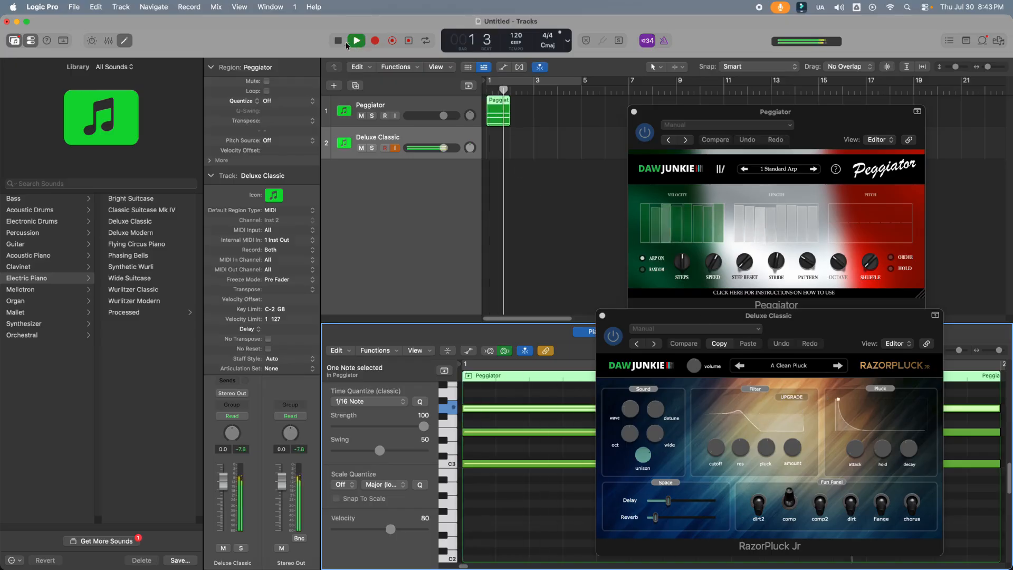
{"action": "left_click", "coordinate": [339, 41]}
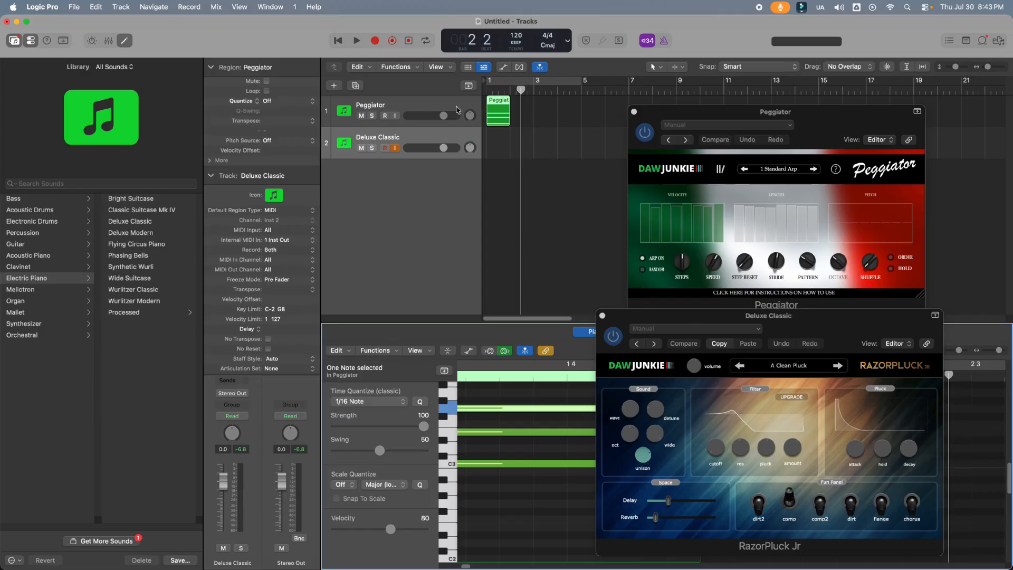
Delete the Peggiator track together with its MIDI region
{"action": "left_click", "coordinate": [426, 105]}
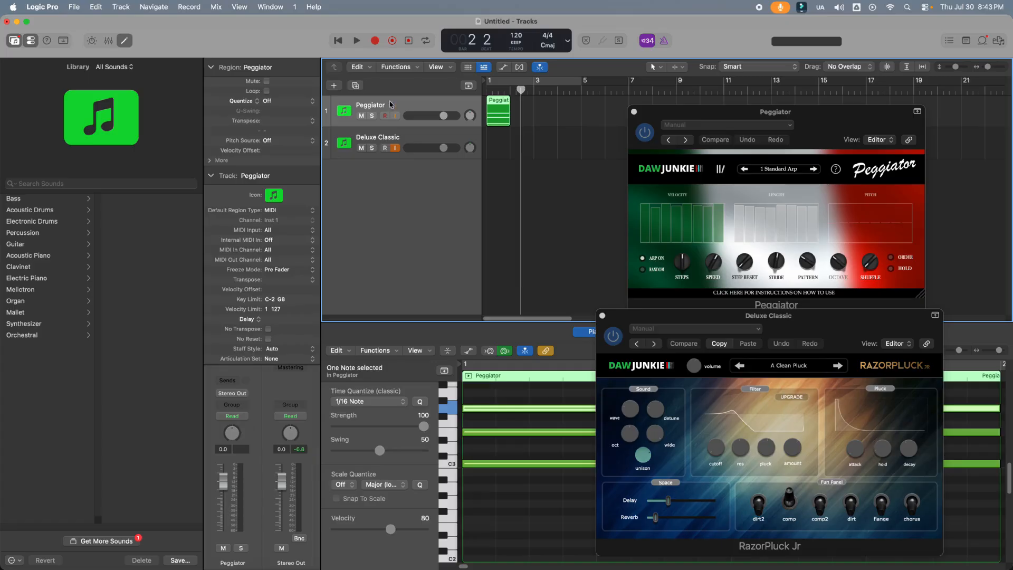
{"action": "left_click", "coordinate": [211, 176]}
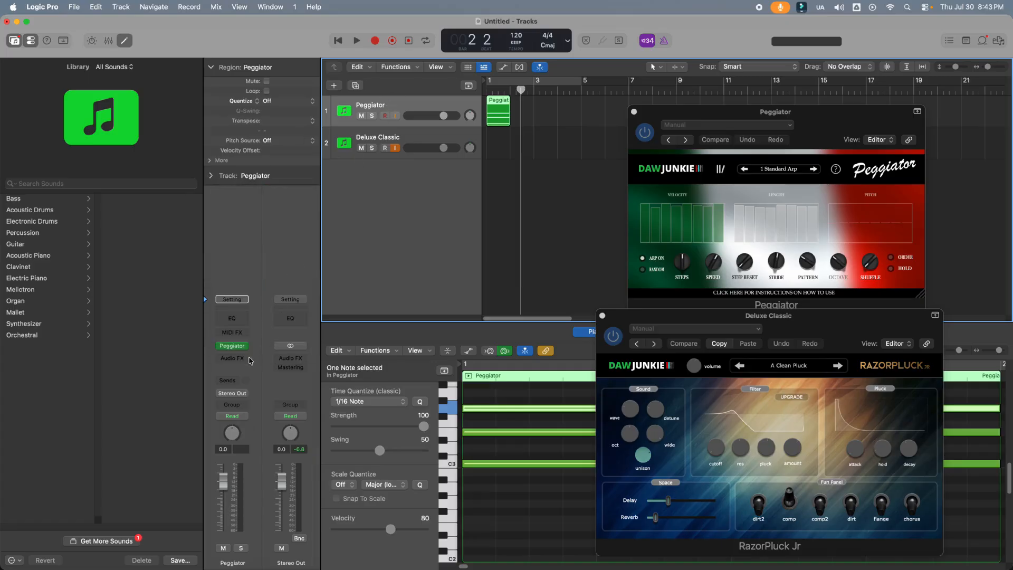
{"action": "right_click", "coordinate": [393, 99]}
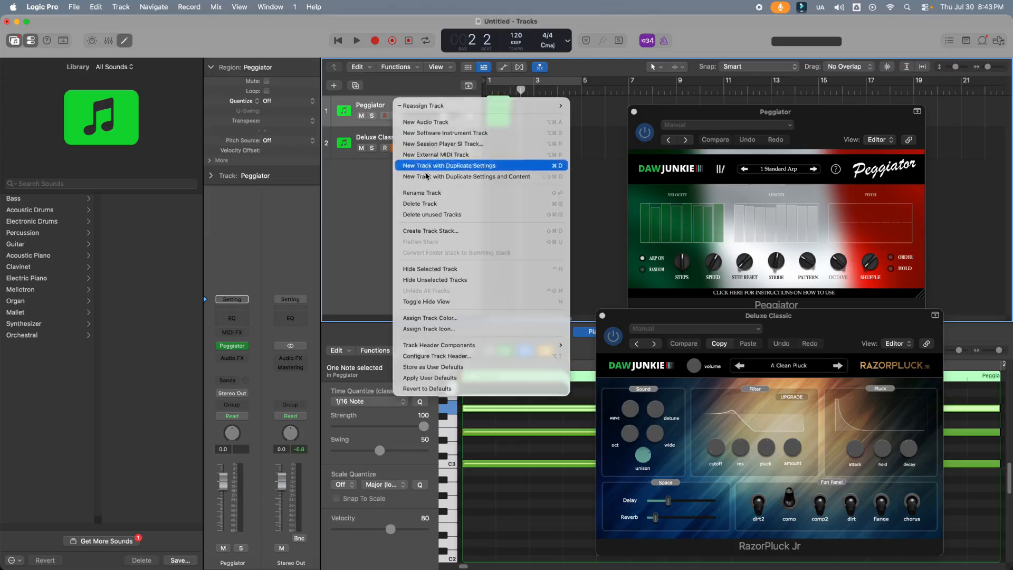
{"action": "left_click", "coordinate": [430, 204]}
{"action": "key", "text": "Return"}
Add a new software instrument track below the RazorPluck track and name it Peggio
{"action": "right_click", "coordinate": [399, 156]}
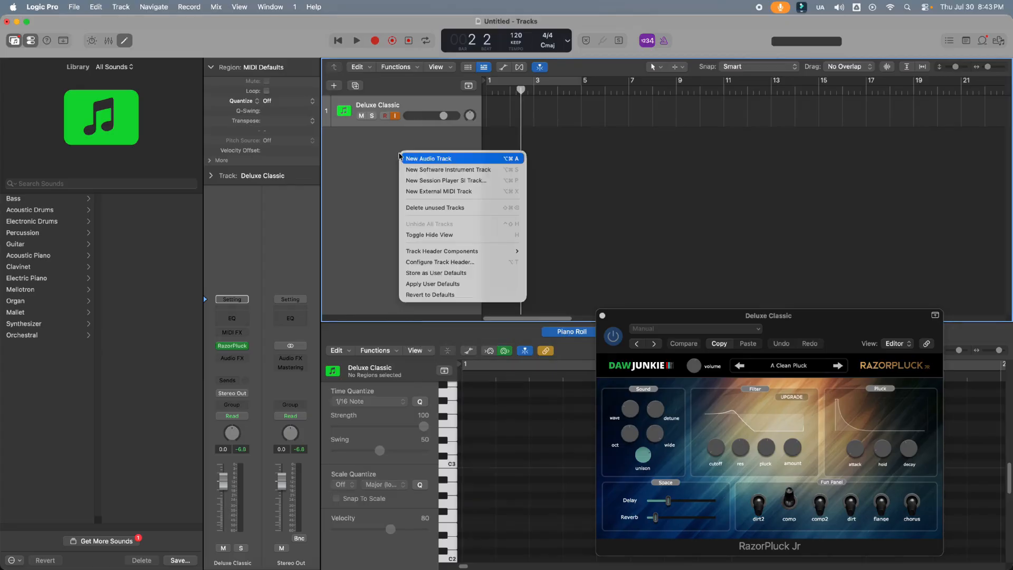
{"action": "left_click", "coordinate": [417, 170]}
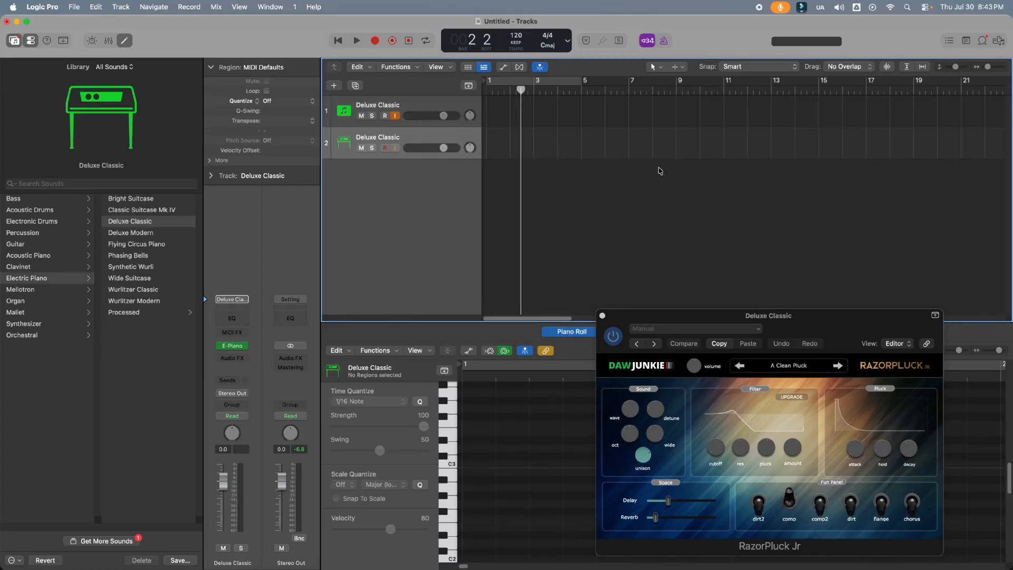
{"action": "double_click", "coordinate": [390, 138]}
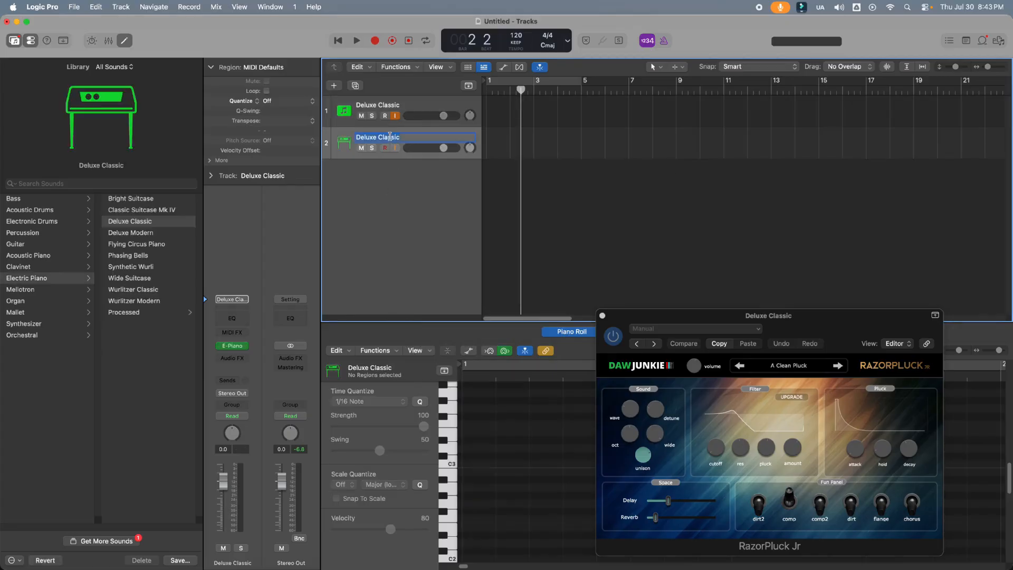
{"action": "type", "text": "Peggio"}
{"action": "key", "text": "Return"}
Rename the first track, which holds the RazorPluck instrument, as Razorpluck Jr
{"action": "left_click", "coordinate": [383, 107]}
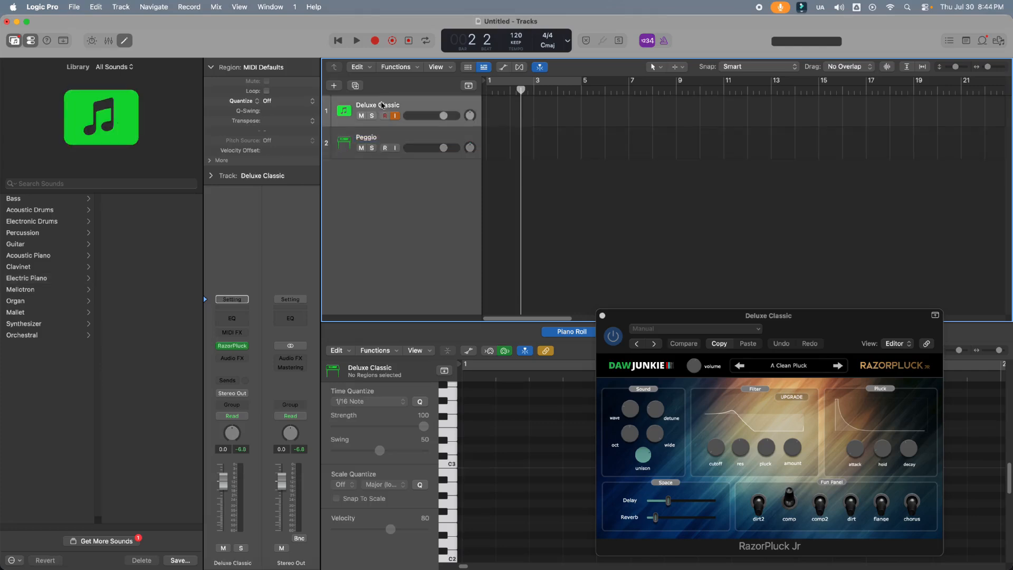
{"action": "type", "text": "Razorpluck Jr"}
{"action": "key", "text": "Return"}
Load the DAWJunkie Peggio instrument on the Peggio track and move its plug-in window clear of the track list
{"action": "left_click", "coordinate": [402, 139]}
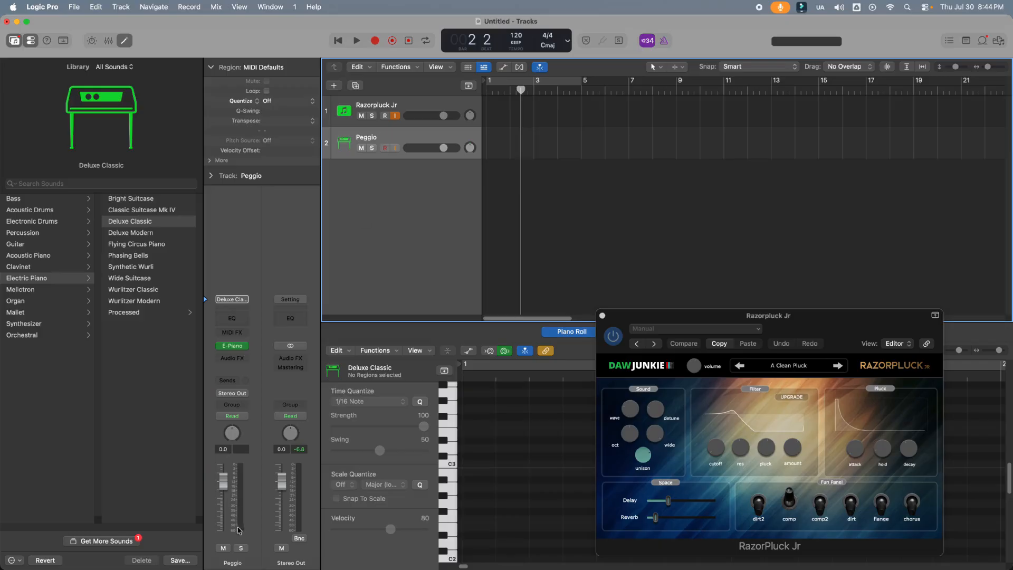
{"action": "left_click", "coordinate": [245, 347]}
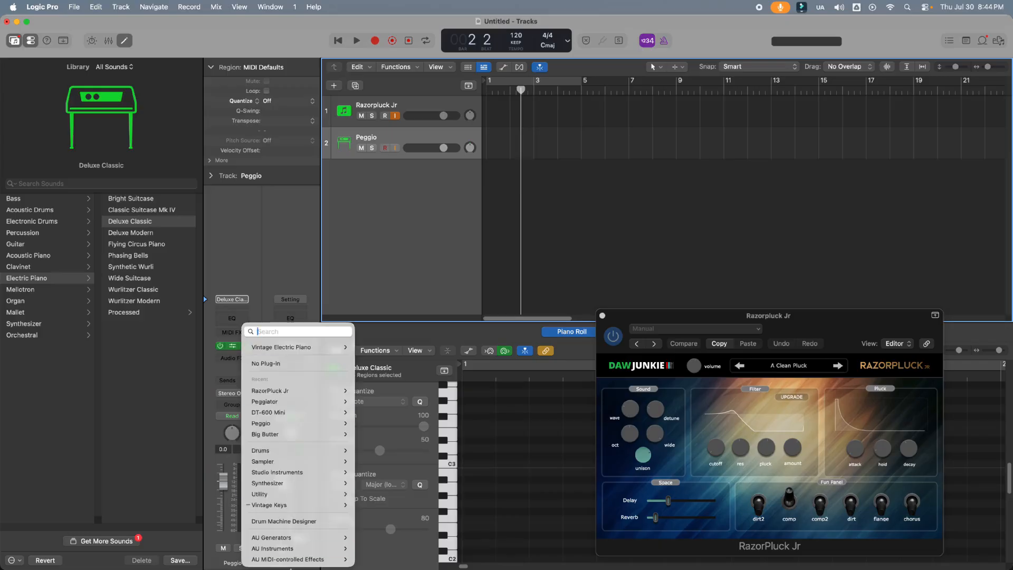
{"action": "mouse_move", "coordinate": [295, 548]}
{"action": "mouse_move", "coordinate": [383, 473]}
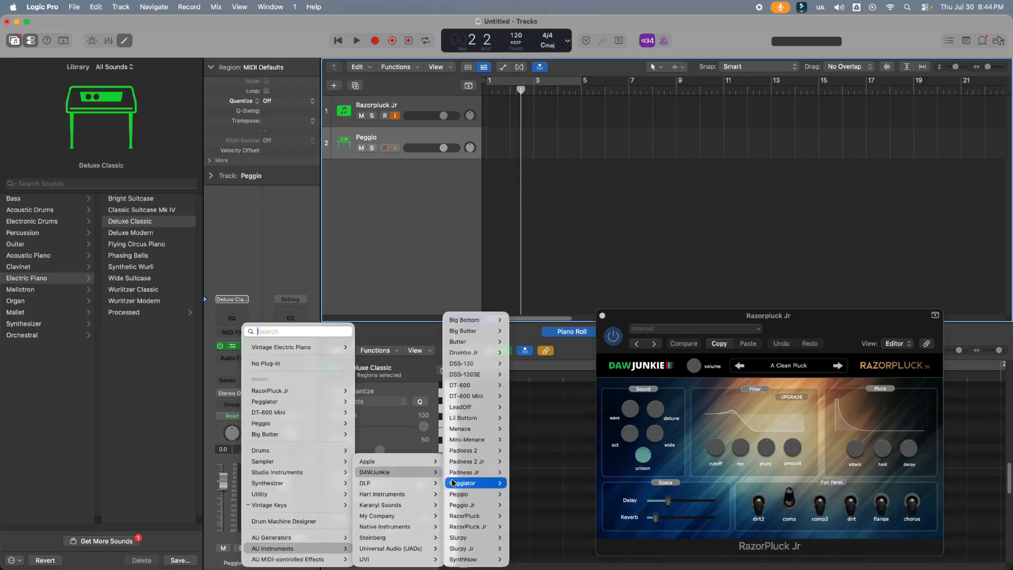
{"action": "mouse_move", "coordinate": [459, 494]}
{"action": "left_click", "coordinate": [521, 494]}
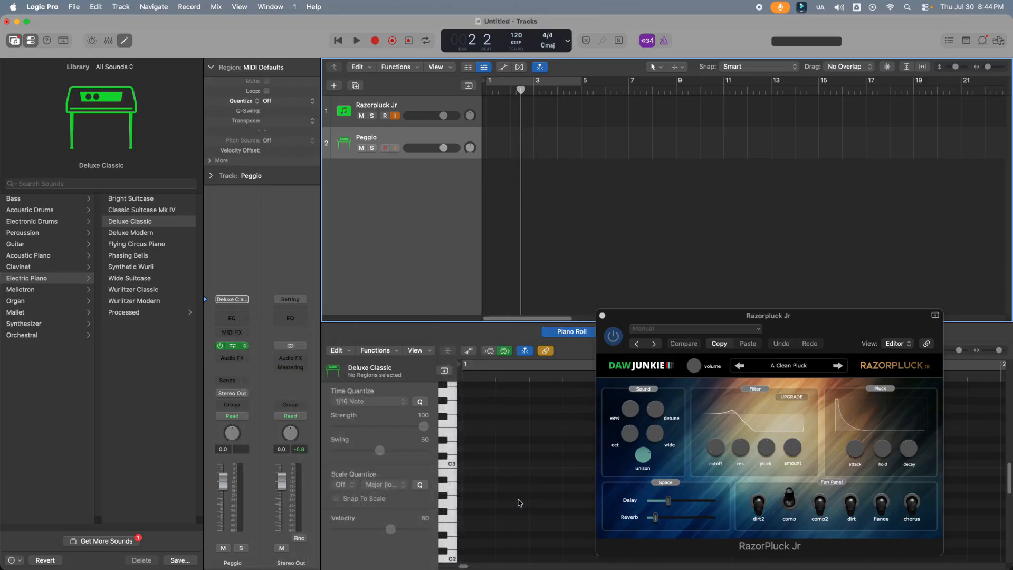
{"action": "left_click_drag", "start_coordinate": [446, 141], "coordinate": [704, 39]}
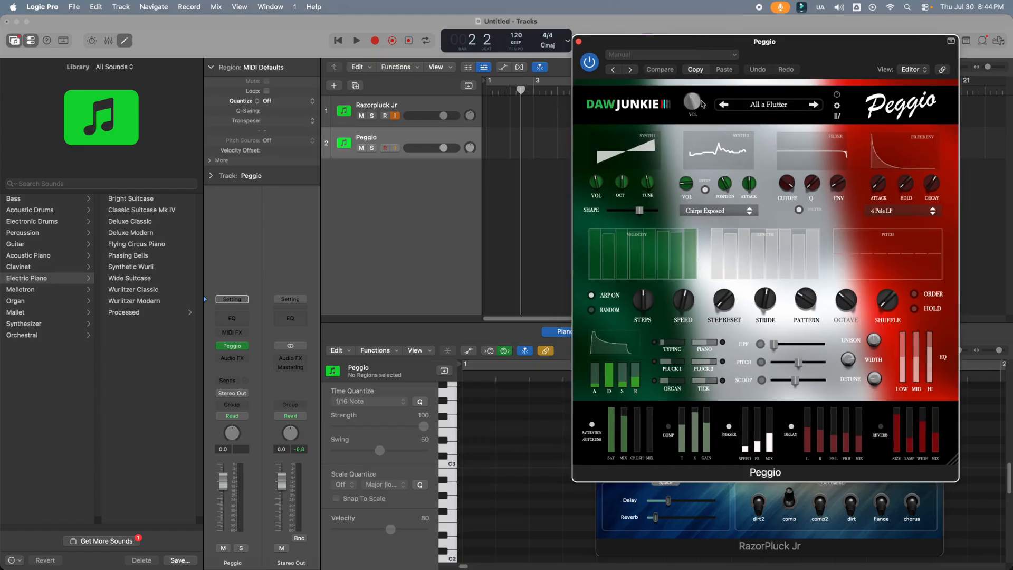
Create a MIDI region at bar 1 on the Peggio track
{"action": "right_click", "coordinate": [496, 152]}
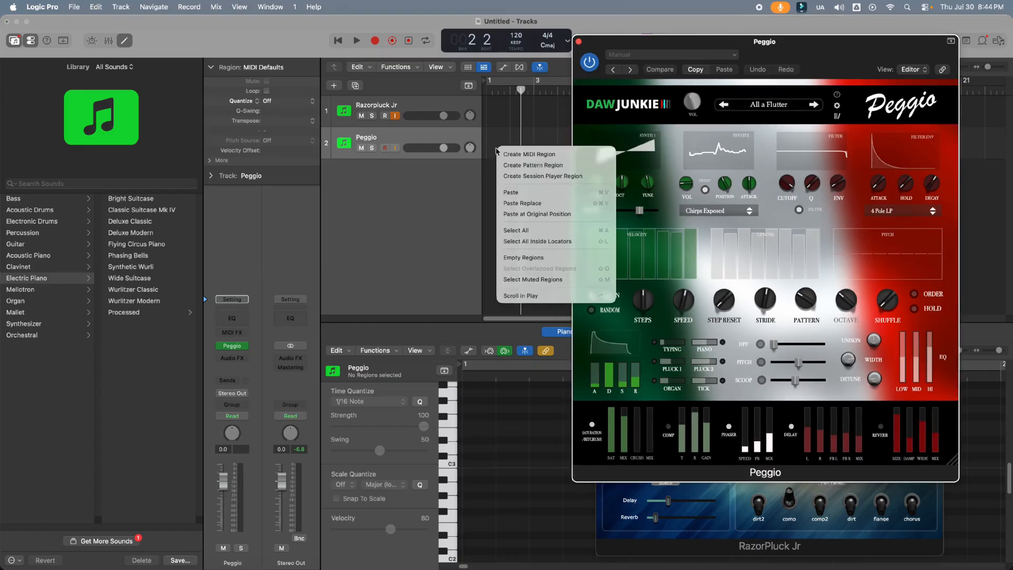
{"action": "left_click", "coordinate": [504, 154]}
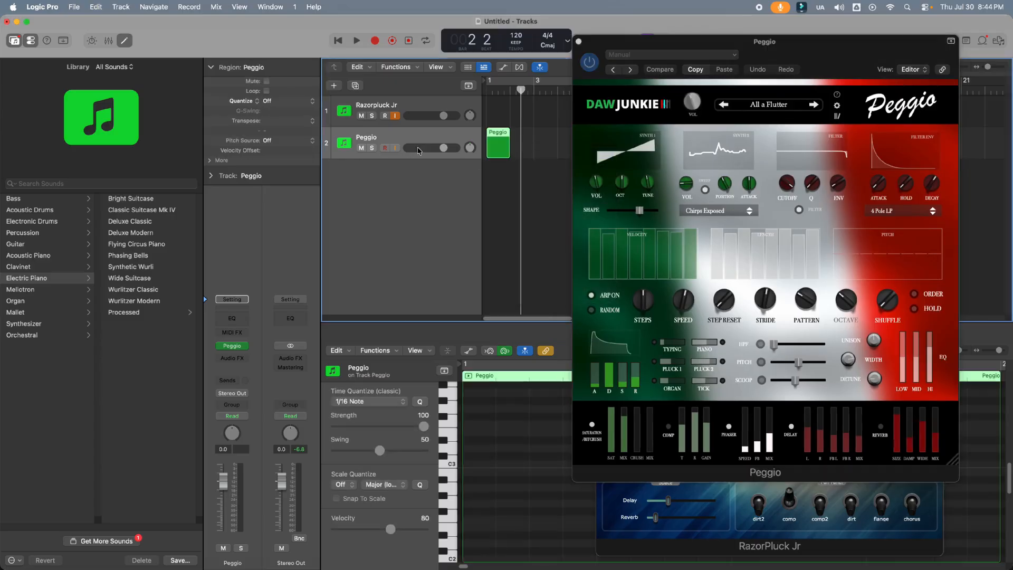
Turn the Peggio track's volume all the way down and move the track above the Razorpluck Jr track
{"action": "left_click", "coordinate": [452, 507]}
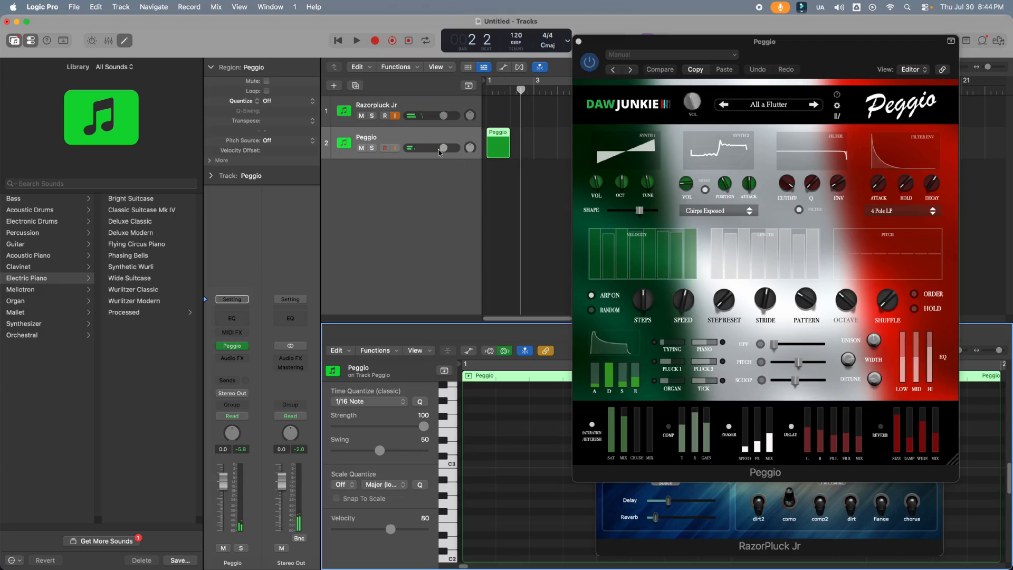
{"action": "left_click_drag", "start_coordinate": [446, 151], "coordinate": [407, 151]}
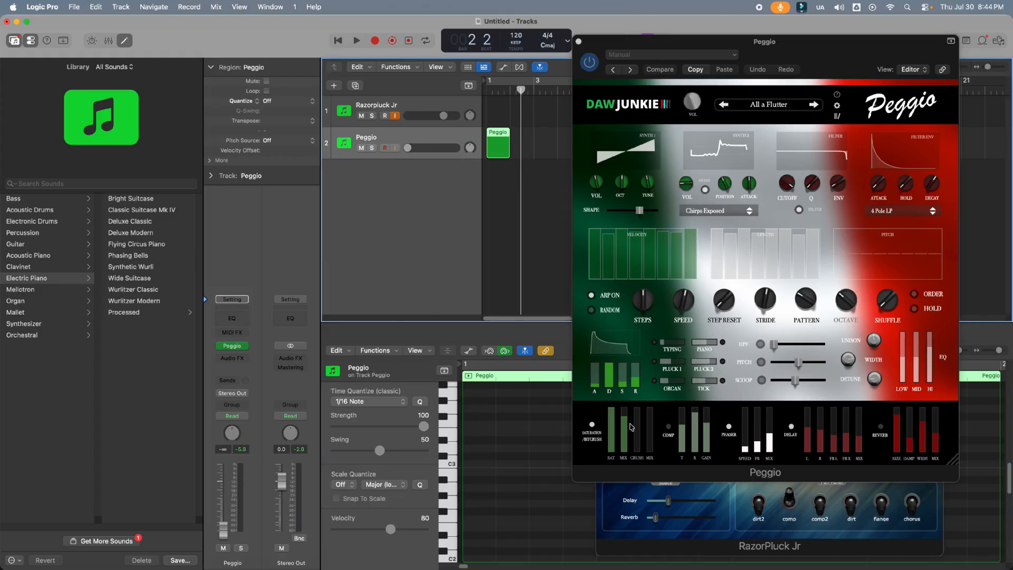
{"action": "left_click", "coordinate": [452, 464]}
{"action": "left_click_drag", "start_coordinate": [389, 138], "coordinate": [385, 113]}
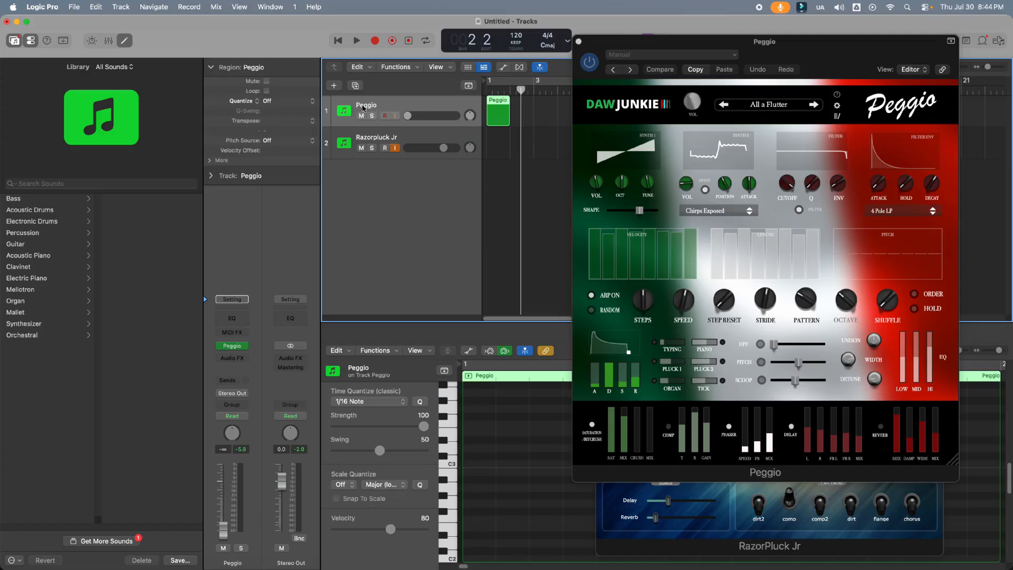
Set the Razorpluck Jr track's Internal MIDI In to the instrument output of 1 Peggio - Peggio, with input monitoring on
{"action": "left_click", "coordinate": [369, 138]}
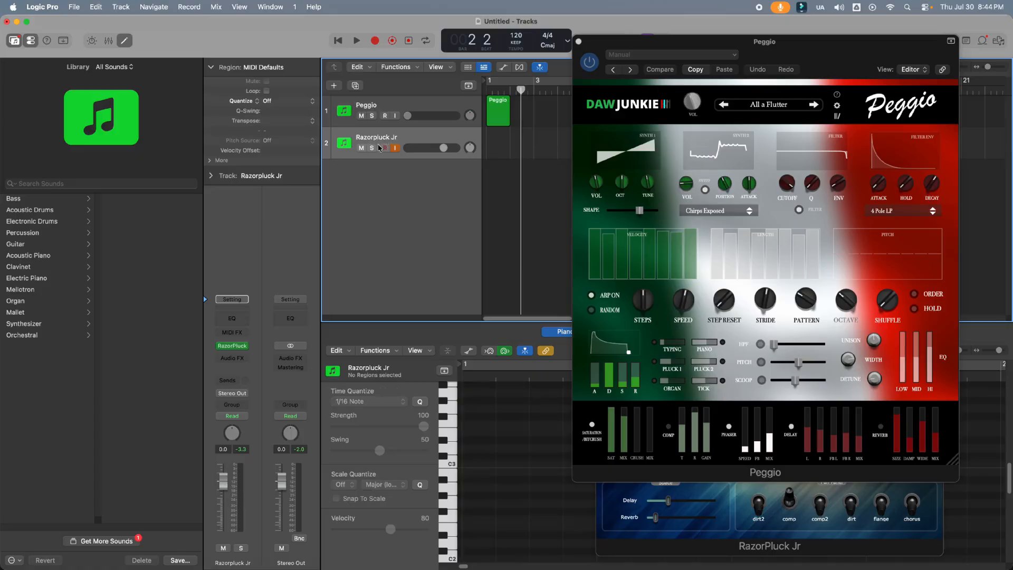
{"action": "left_click", "coordinate": [211, 176]}
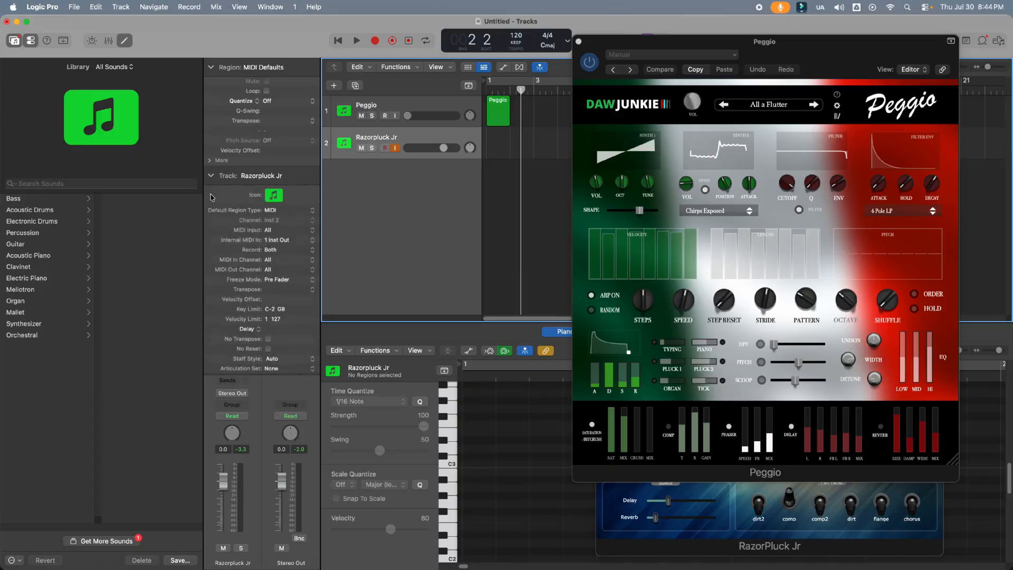
{"action": "left_click", "coordinate": [280, 242]}
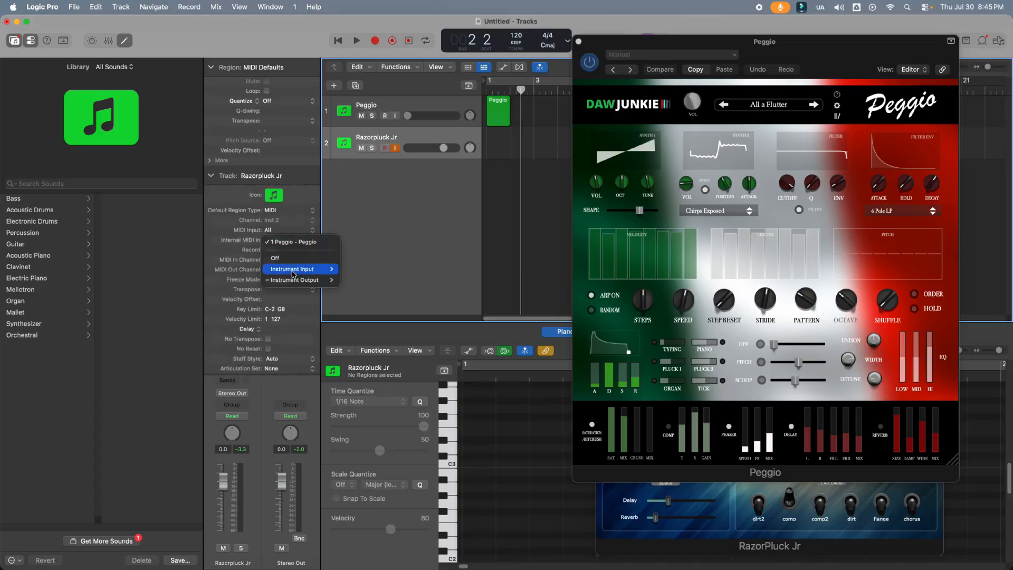
{"action": "mouse_move", "coordinate": [301, 280]}
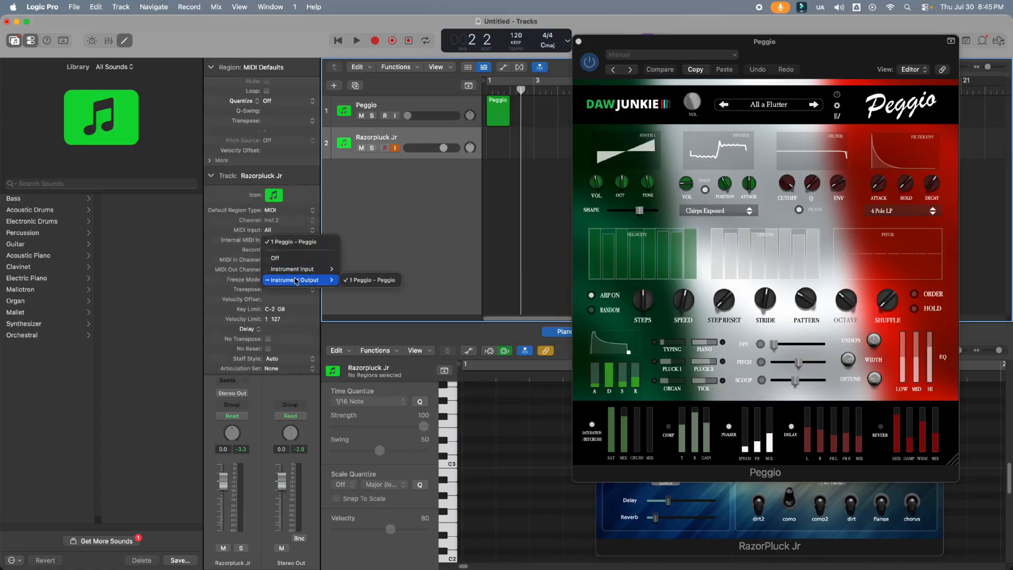
{"action": "left_click", "coordinate": [363, 281]}
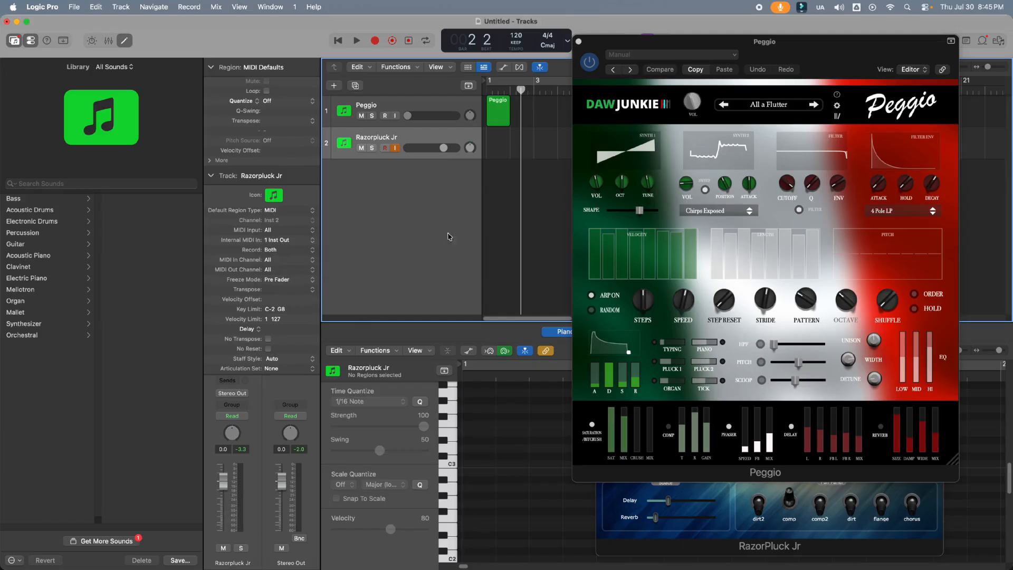
{"action": "left_click", "coordinate": [396, 150]}
Add a C major chord of region-long notes C3, E3 and G3 to the Peggio region and play it back
{"action": "left_click", "coordinate": [496, 121]}
{"action": "right_click", "coordinate": [472, 466]}
{"action": "left_click", "coordinate": [486, 428]}
{"action": "right_click", "coordinate": [473, 437]}
{"action": "left_click", "coordinate": [485, 420]}
{"action": "right_click", "coordinate": [468, 410]}
{"action": "left_click", "coordinate": [478, 412]}
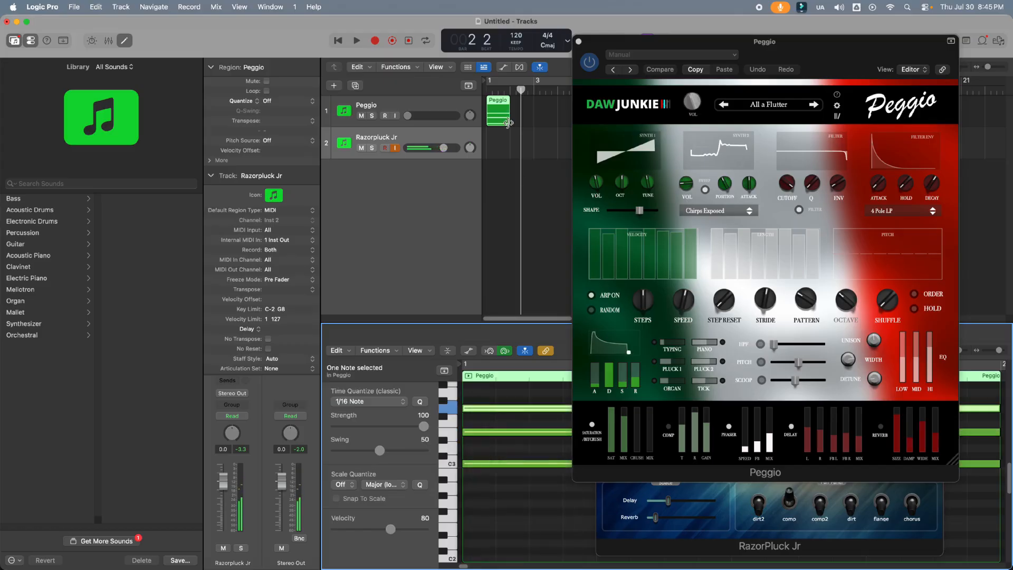
{"action": "key", "text": "space"}
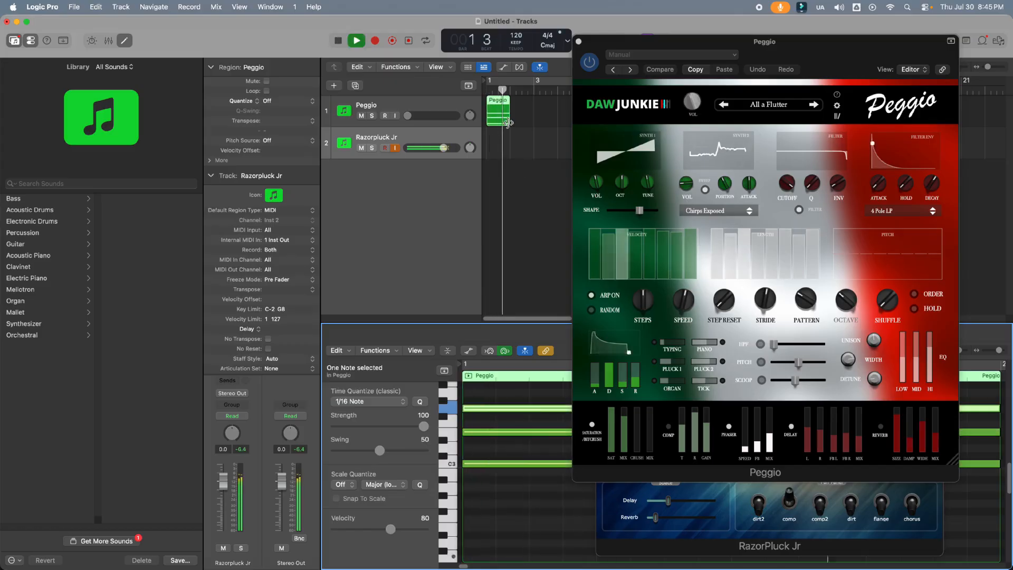